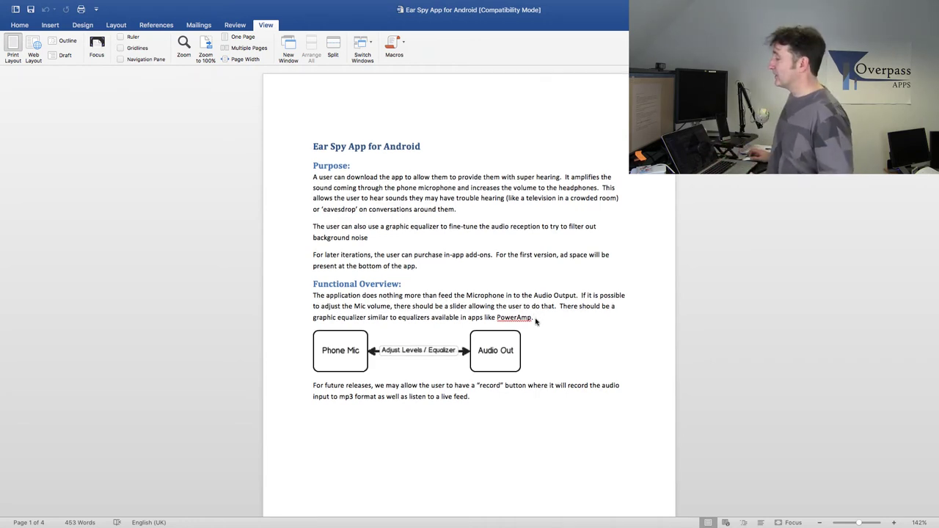
Review the Ear Spy for Android spec from its purpose and functional overview through the layout mockups to the menu options.
scroll(537, 318, down, 4)
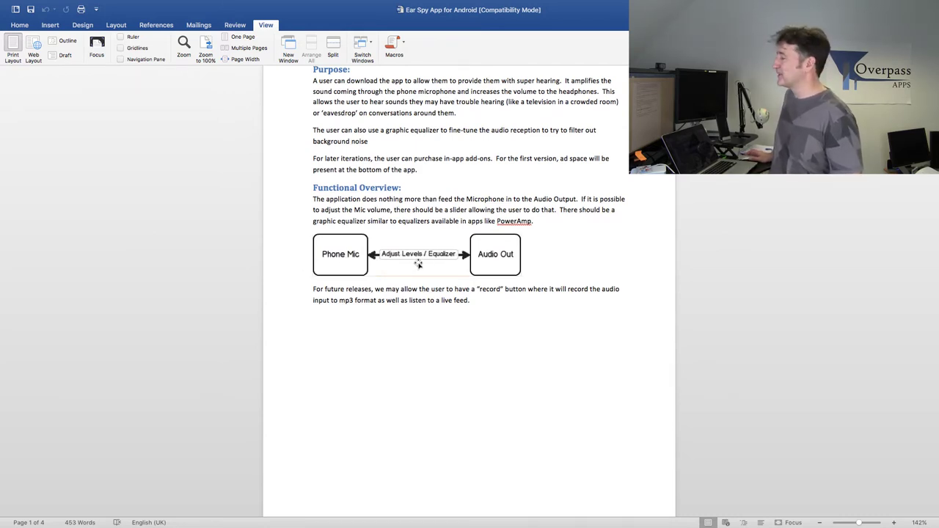
scroll(422, 261, down, 3)
scroll(424, 262, down, 15)
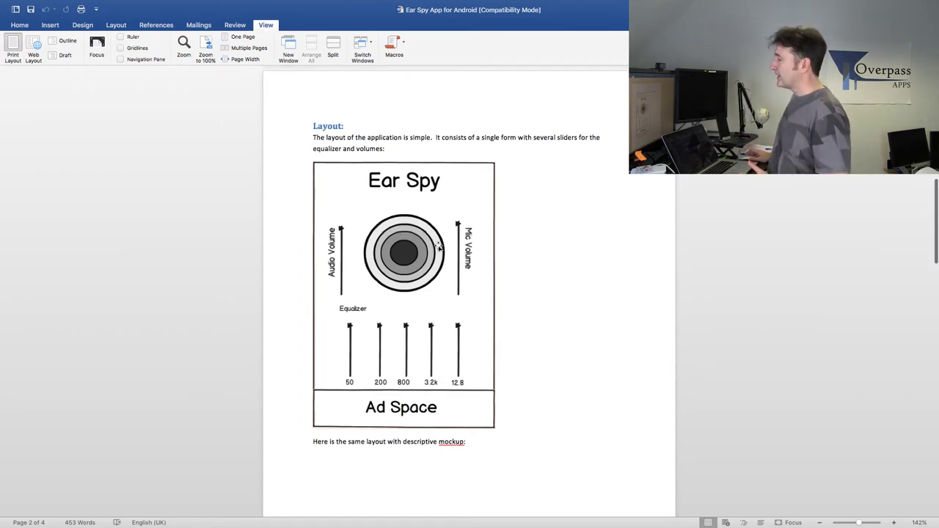
scroll(419, 289, down, 5)
scroll(419, 290, down, 12)
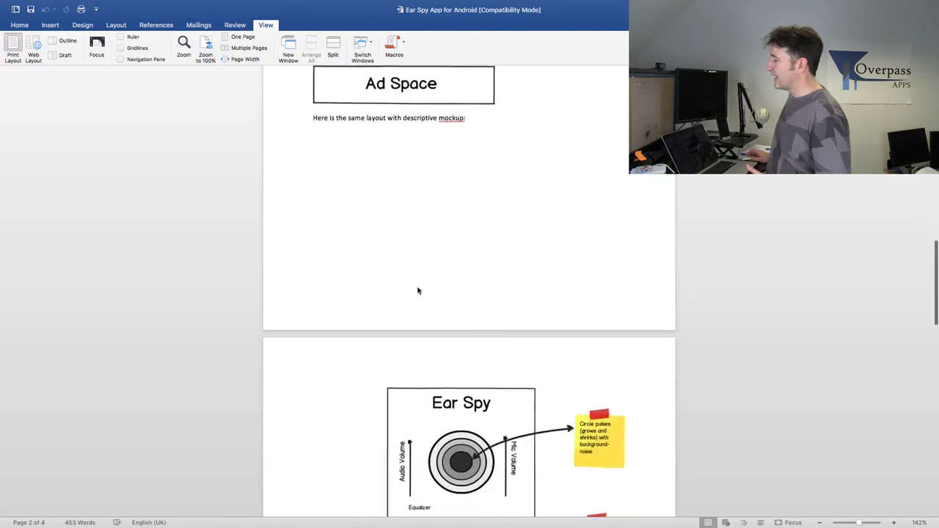
scroll(514, 279, down, 13)
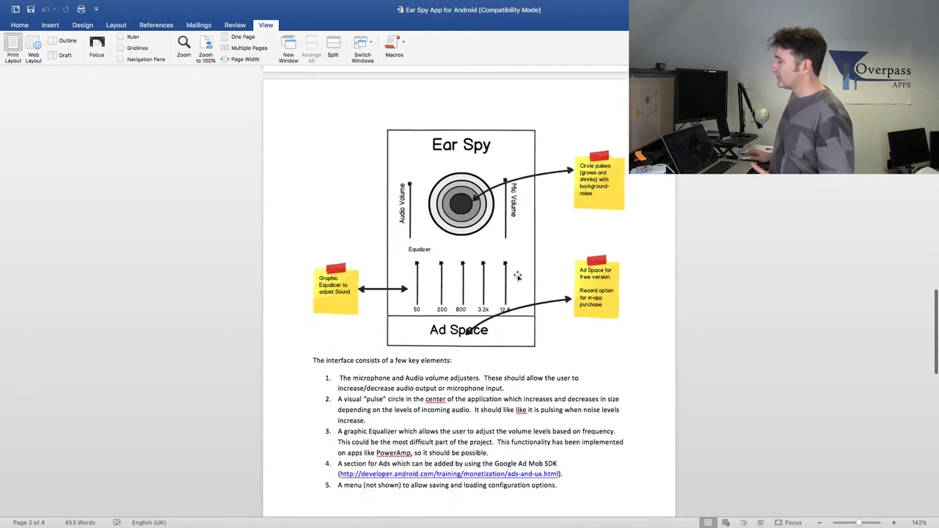
scroll(514, 279, down, 8)
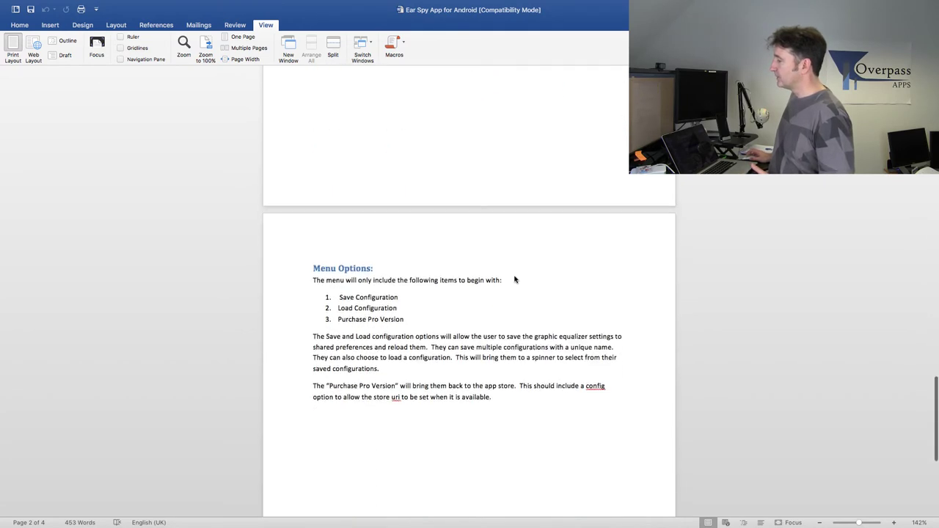
scroll(484, 273, down, 7)
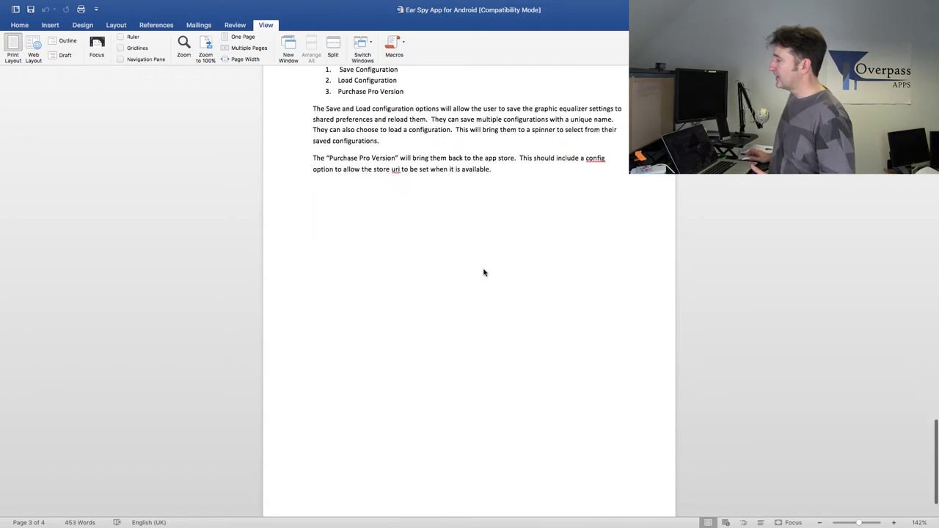
scroll(484, 273, up, 9)
scroll(483, 273, up, 9)
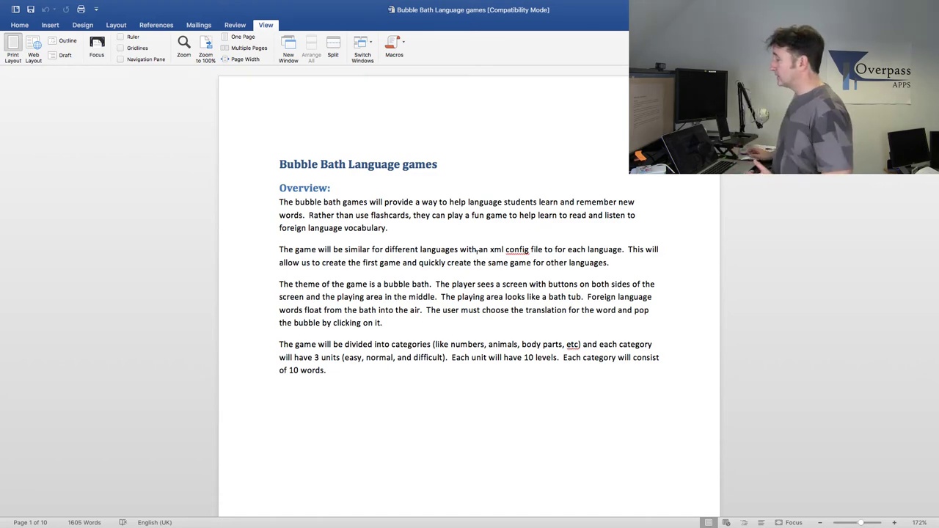
Read the Bubble Bath Language games overview and the Title Screen section with its hand-drawn title sketch.
scroll(478, 252, down, 3)
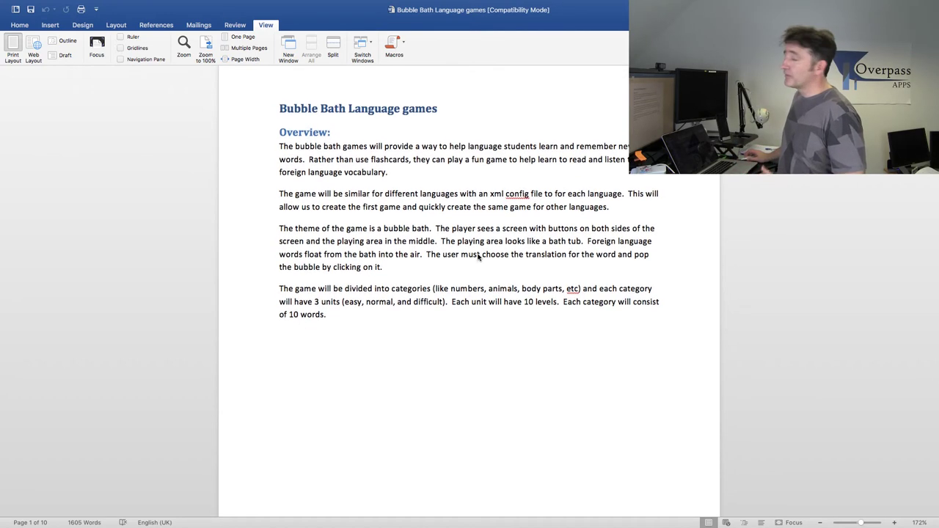
scroll(473, 253, down, 15)
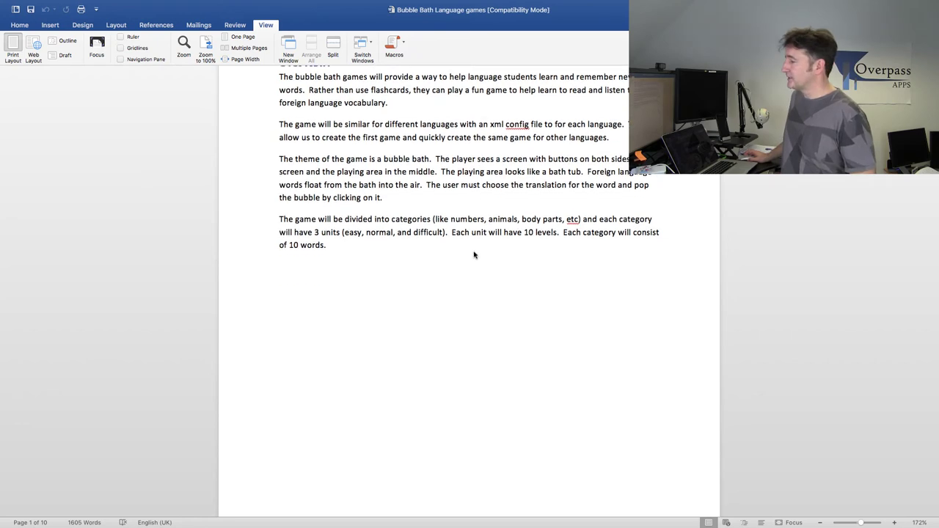
scroll(474, 255, down, 10)
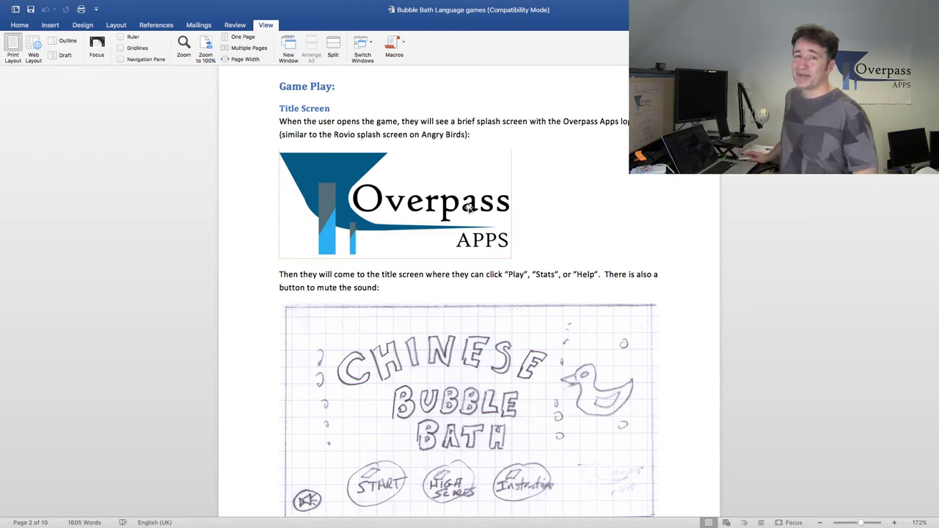
scroll(445, 222, down, 5)
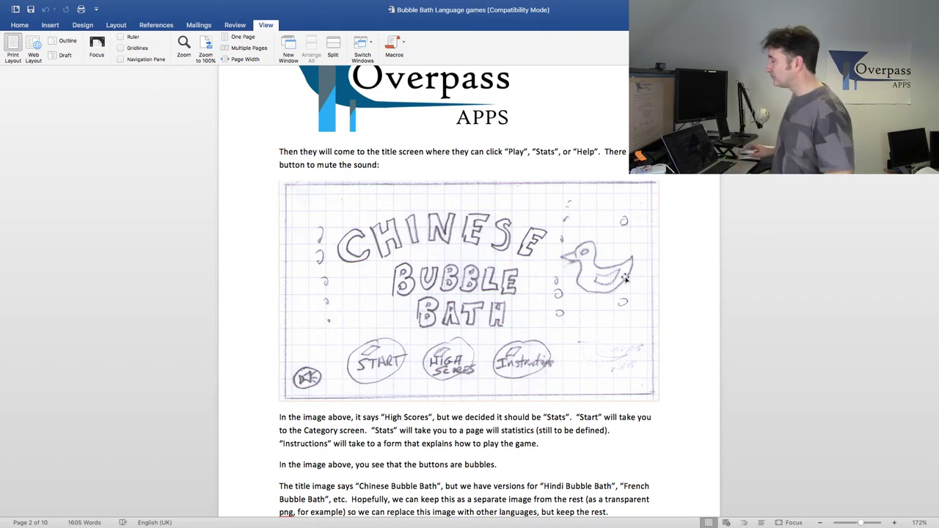
scroll(427, 371, down, 3)
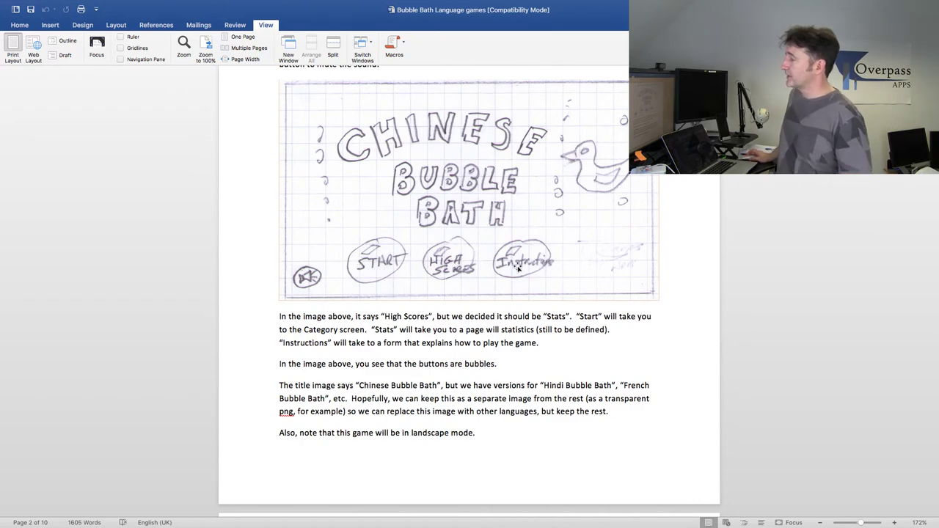
scroll(438, 313, down, 1)
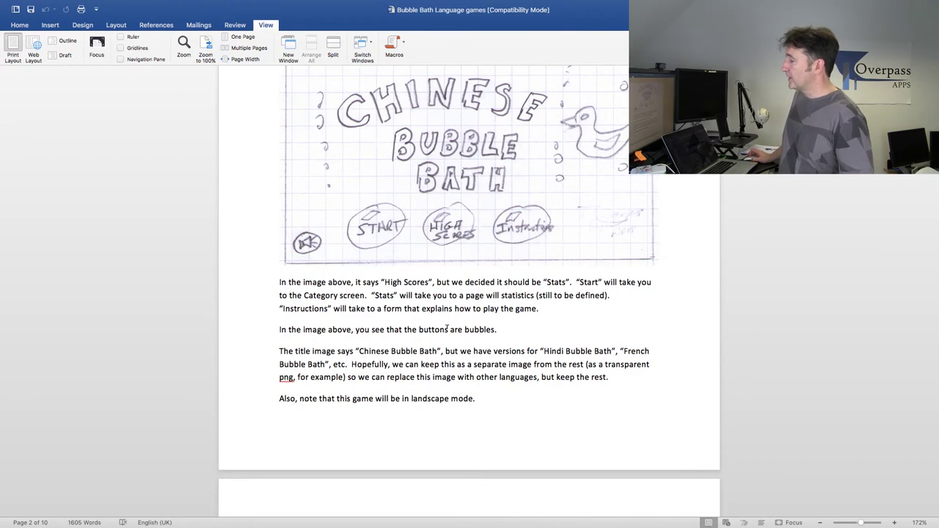
Examine the Category Screen and Game Screen sections, including their sketches and the rules for popping bubbles.
scroll(448, 330, down, 13)
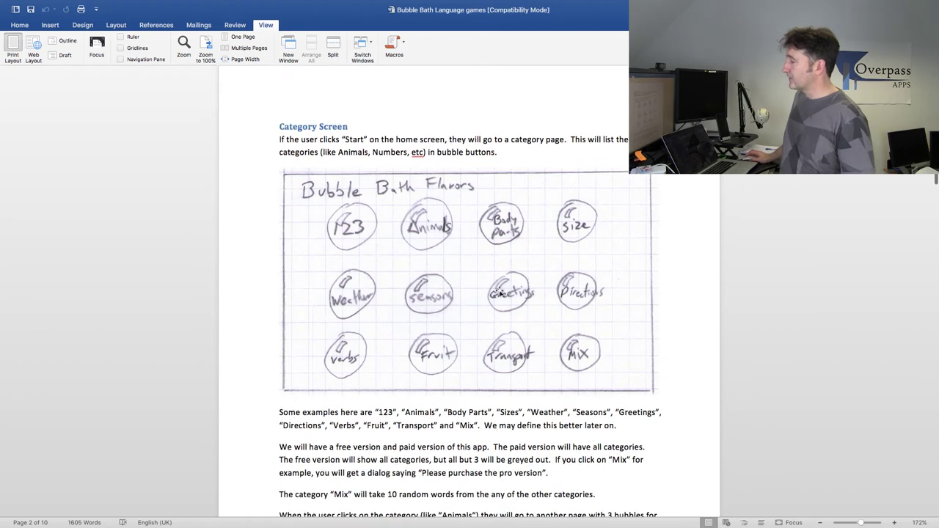
scroll(499, 292, down, 18)
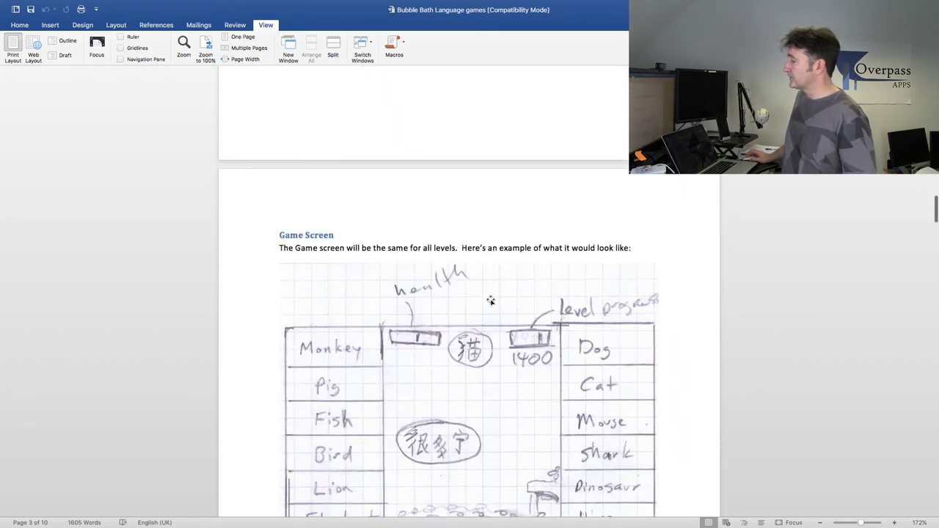
scroll(491, 301, down, 4)
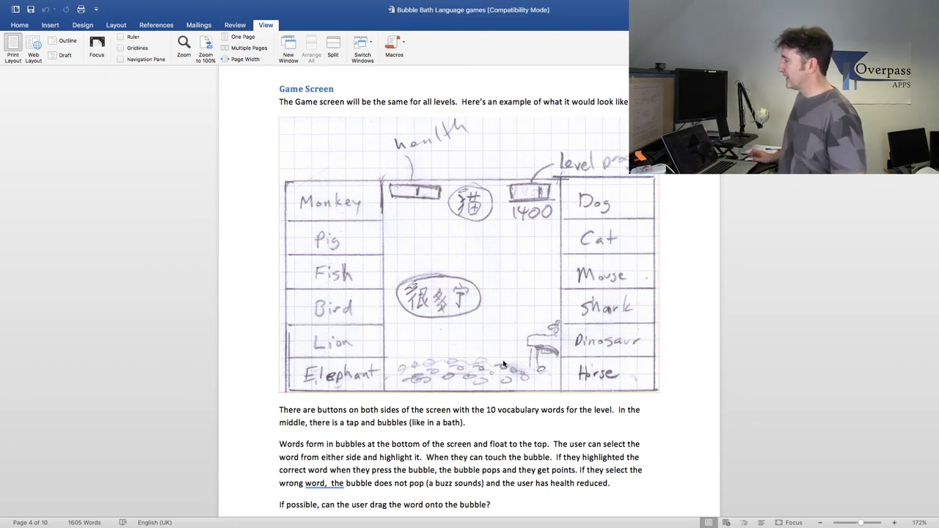
scroll(529, 315, down, 5)
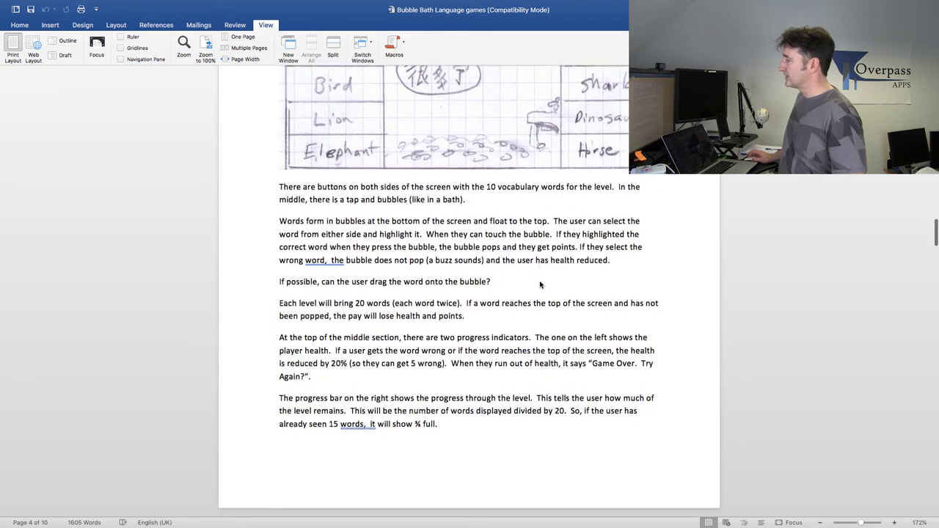
scroll(540, 284, down, 6)
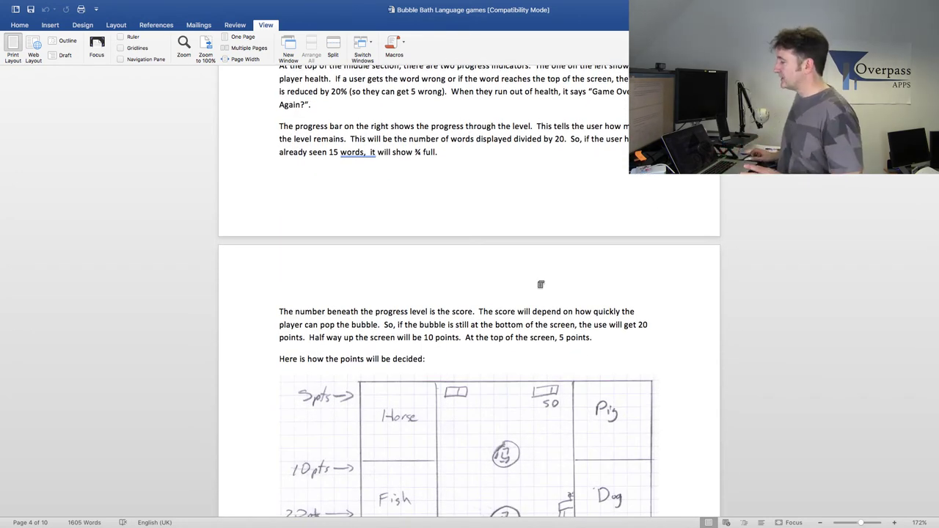
Examine the scoring and early-level sketches, followed by the Levels and Units descriptions.
scroll(541, 285, down, 9)
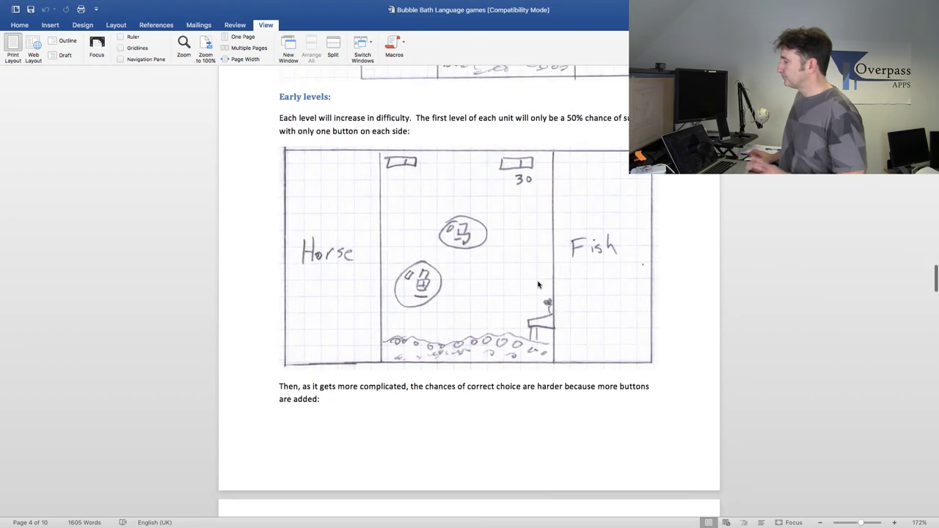
scroll(538, 285, down, 3)
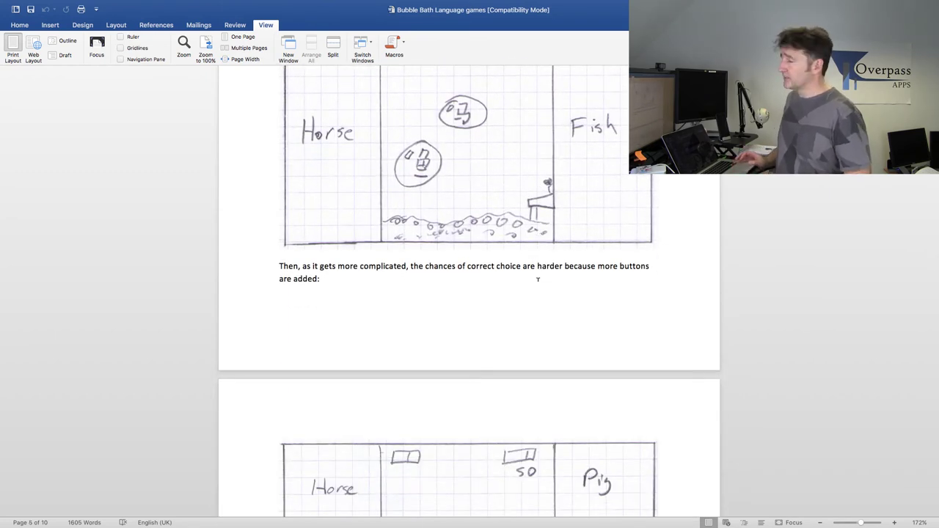
scroll(538, 279, down, 7)
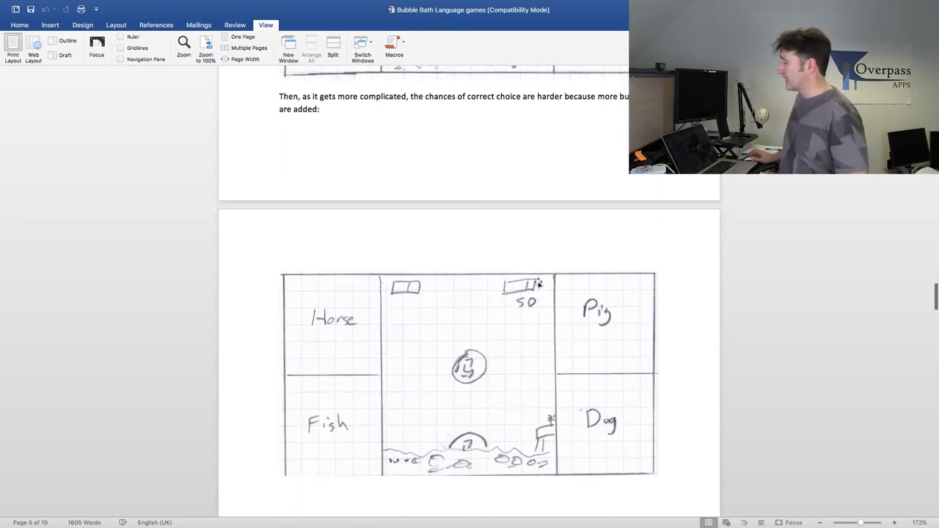
scroll(533, 281, down, 10)
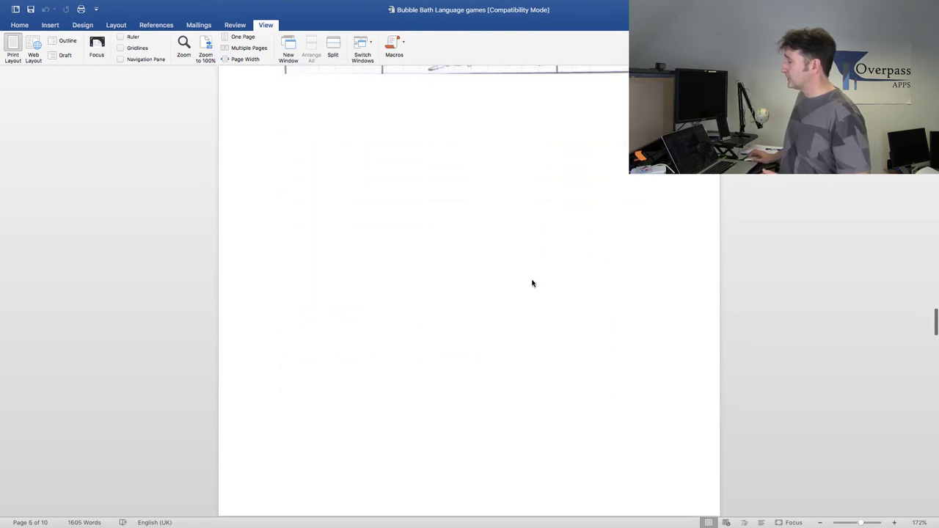
scroll(532, 278, down, 3)
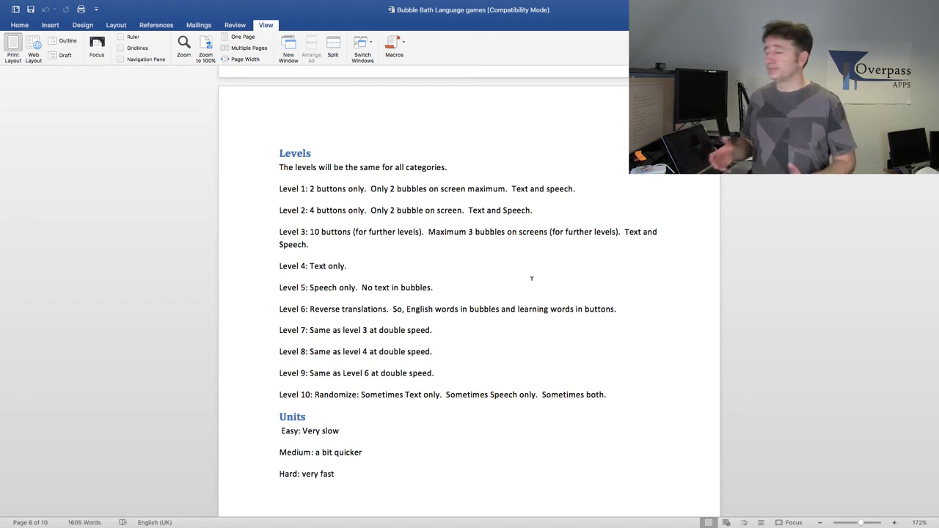
scroll(532, 284, down, 3)
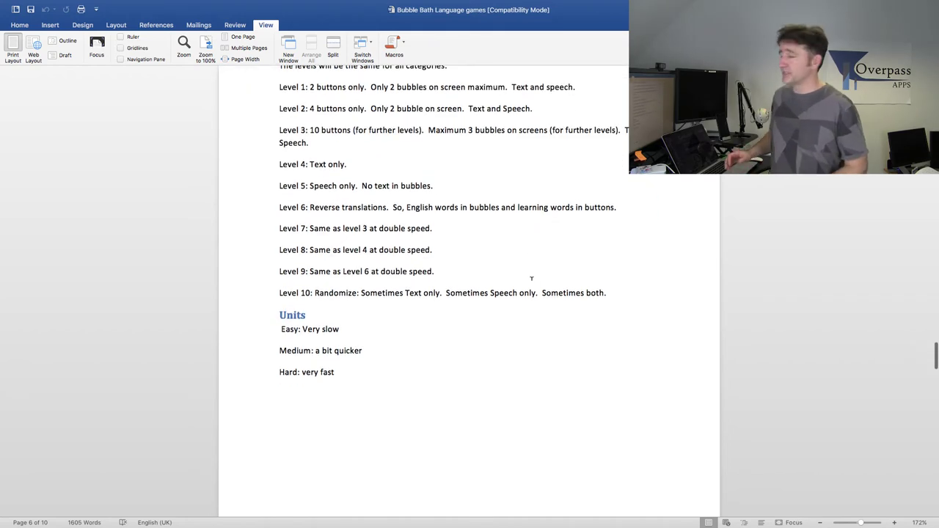
Review the Graphics reference image, the XML Configuration example and the Initial Steps section of the game spec.
scroll(532, 279, down, 12)
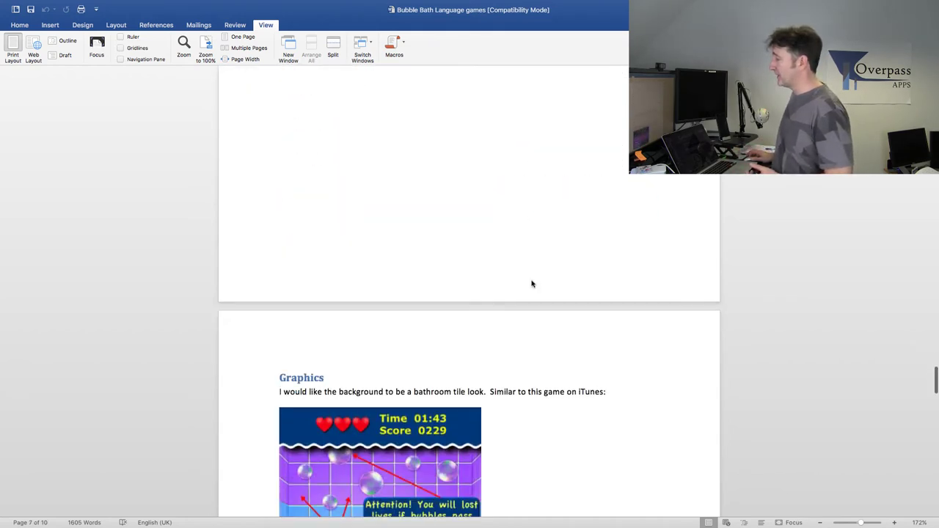
scroll(532, 284, down, 5)
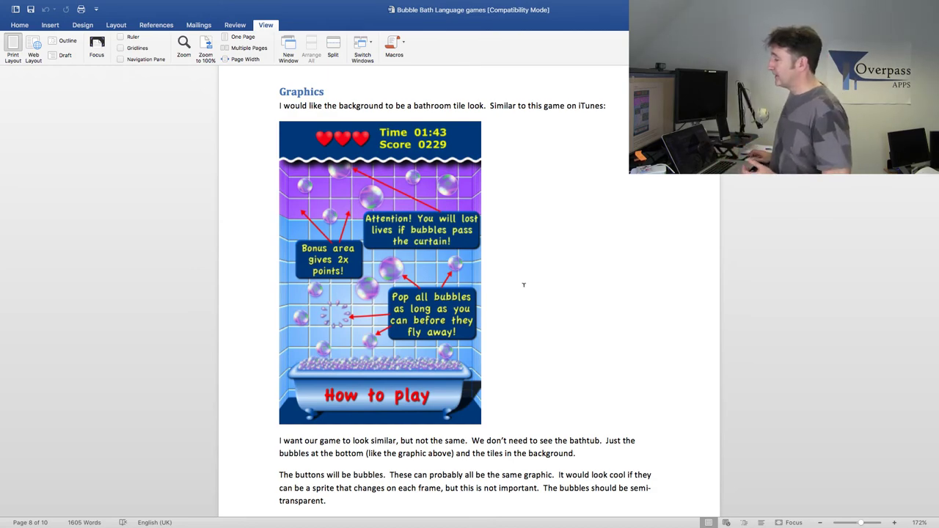
scroll(524, 285, down, 20)
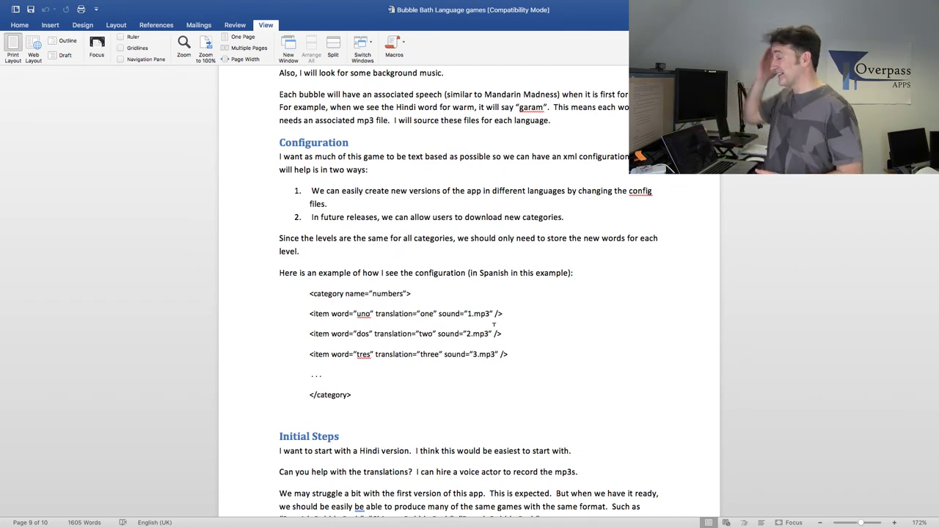
scroll(494, 324, down, 5)
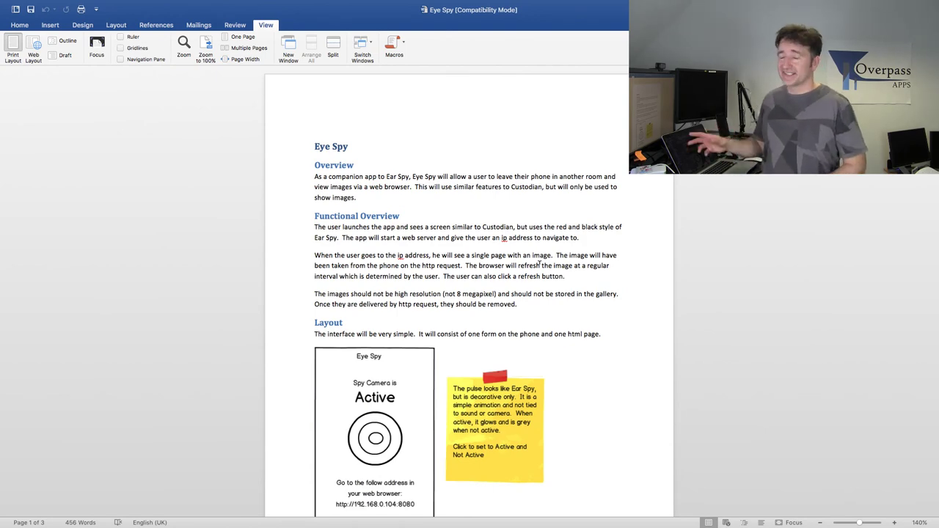
Review the Eye Spy spec from its overview and phone layout to the browser page mockup.
scroll(540, 262, down, 10)
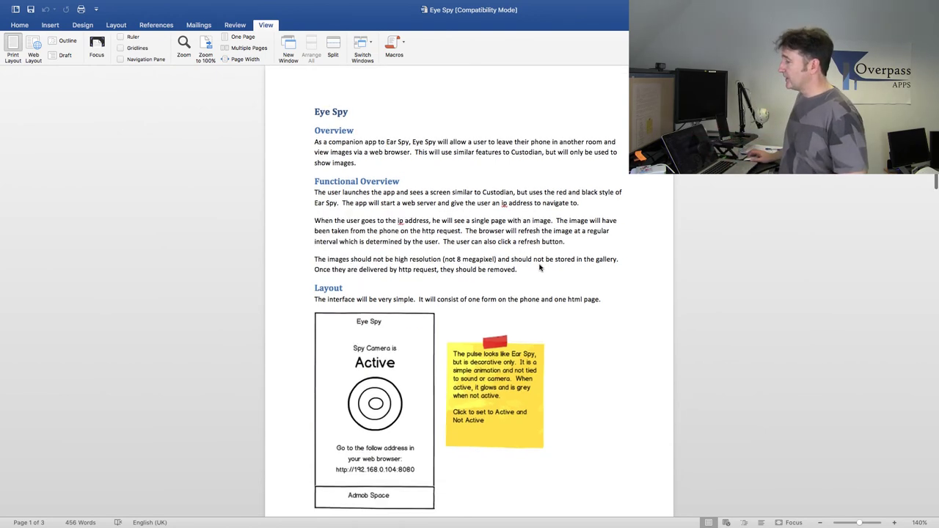
scroll(536, 270, down, 20)
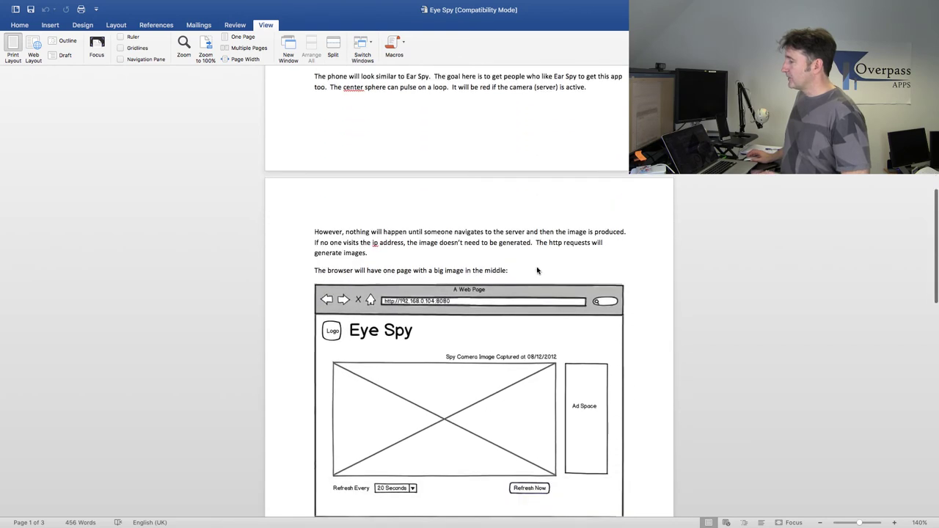
scroll(534, 273, down, 5)
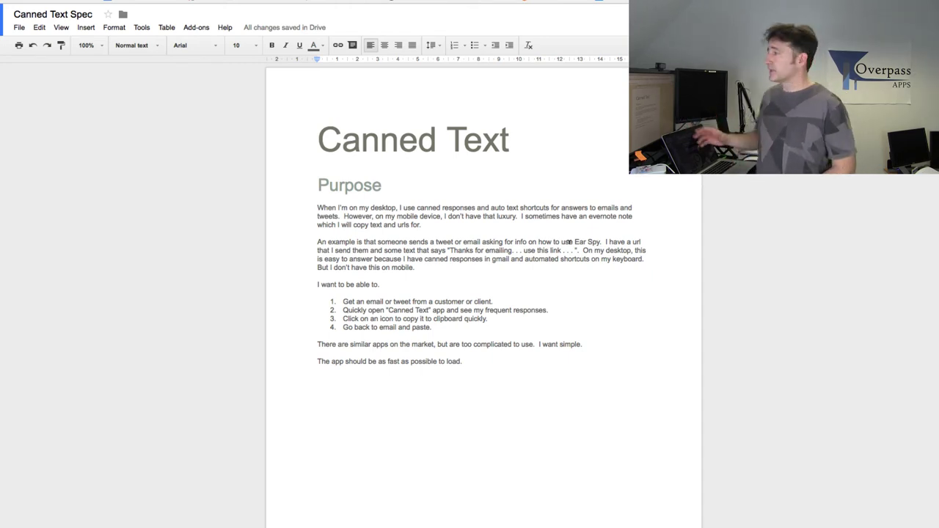
Read through the Canned Text Spec, covering the purpose, the app wireframes, Future Scope and Design.
scroll(619, 215, down, 10)
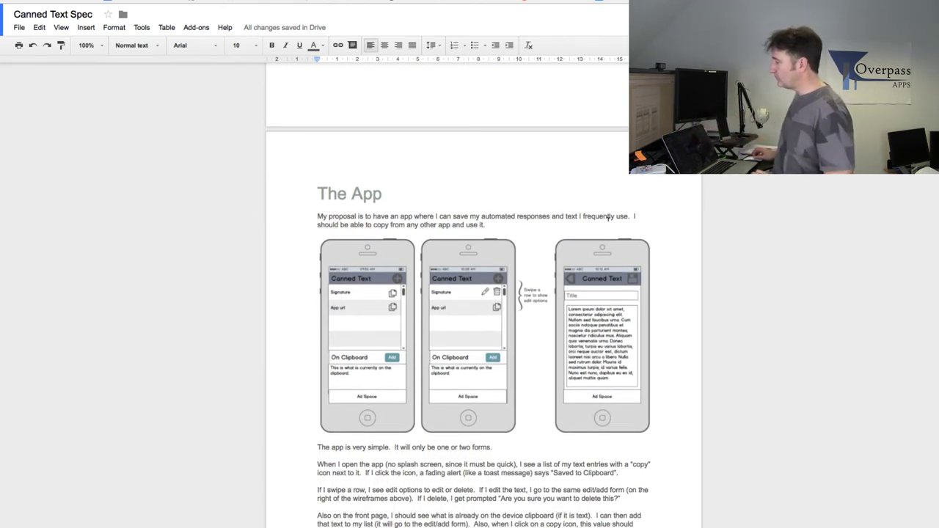
scroll(608, 217, down, 10)
scroll(608, 219, down, 5)
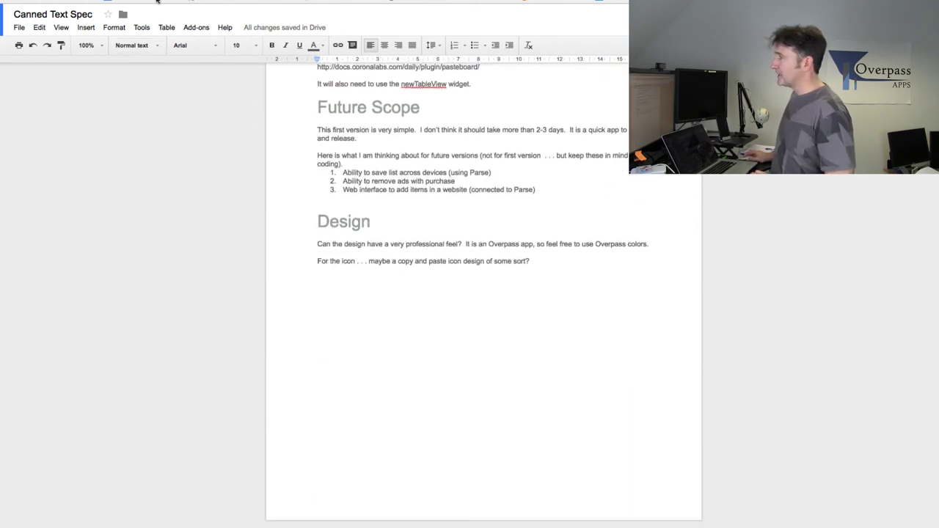
Switch to the Project Viaduct document and examine its Springboard design examples and app creation flowchart.
key(ctrl+Tab)
scroll(365, 203, up, 20)
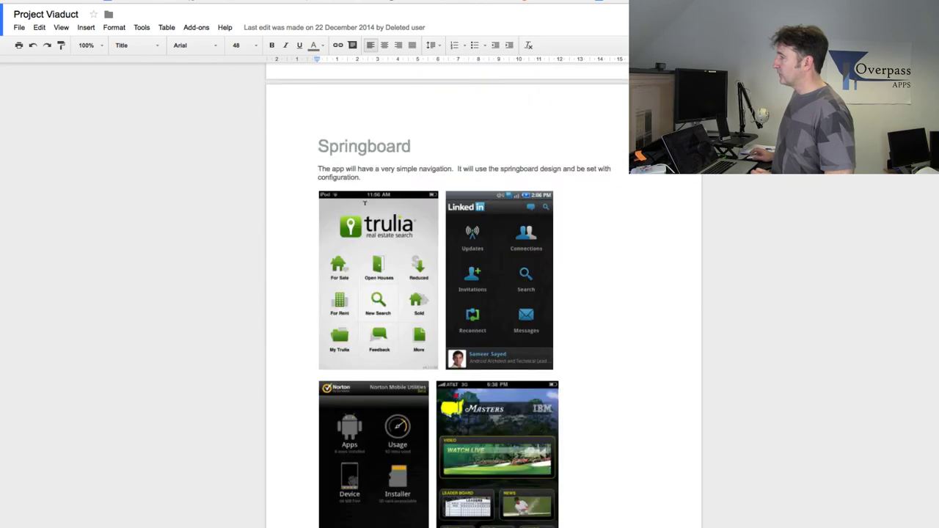
scroll(365, 203, up, 10)
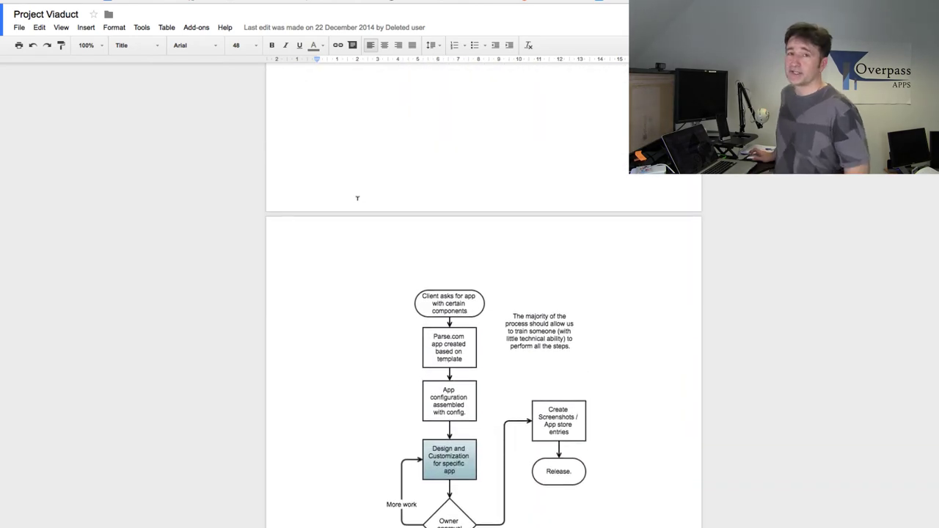
Examine the rest of the Project Viaduct flowchart, the component mind map and the list of app components.
scroll(355, 197, down, 8)
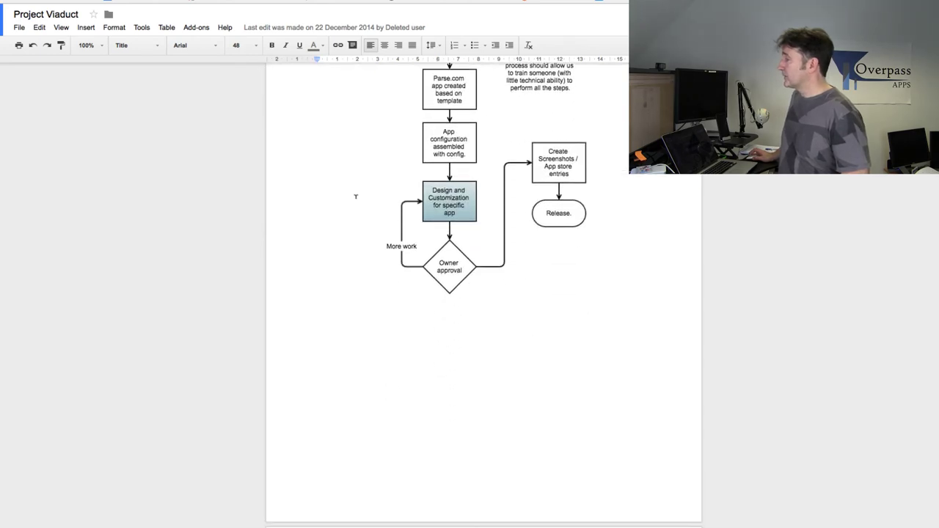
scroll(356, 198, down, 2)
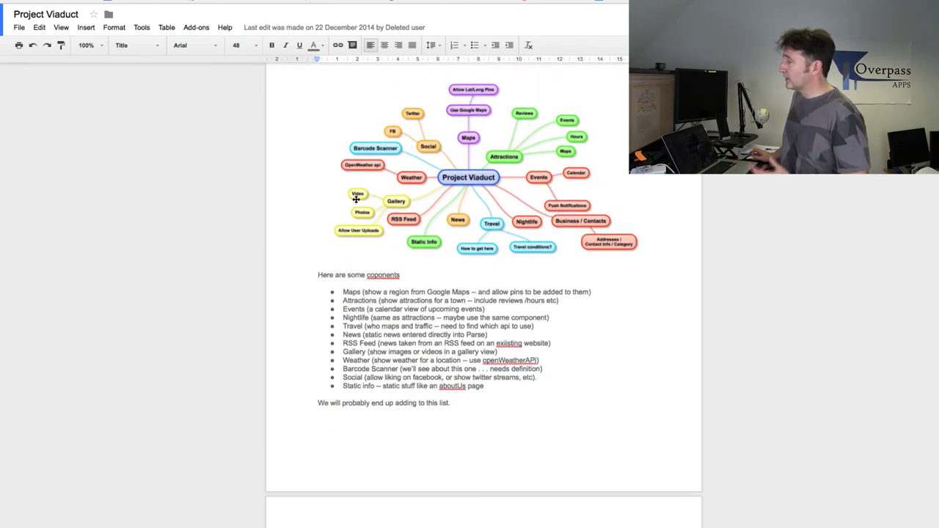
scroll(356, 198, down, 6)
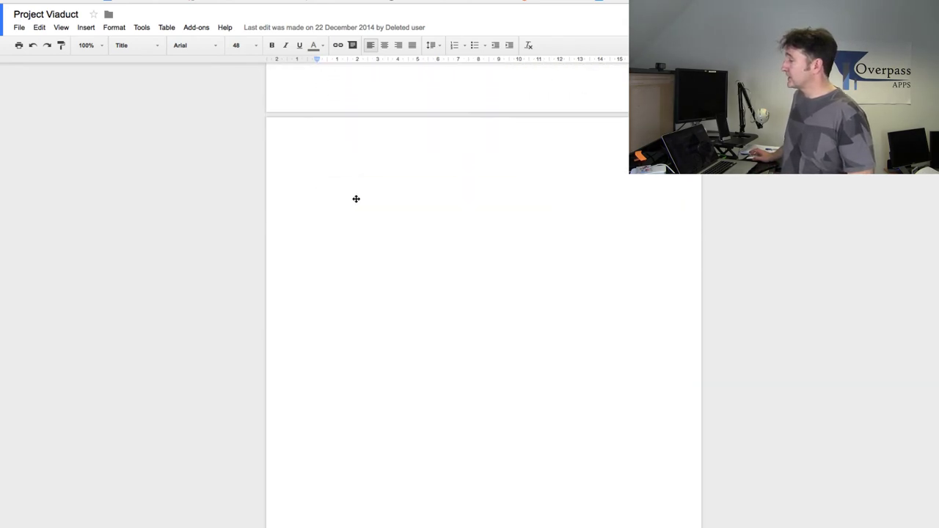
scroll(357, 199, down, 2)
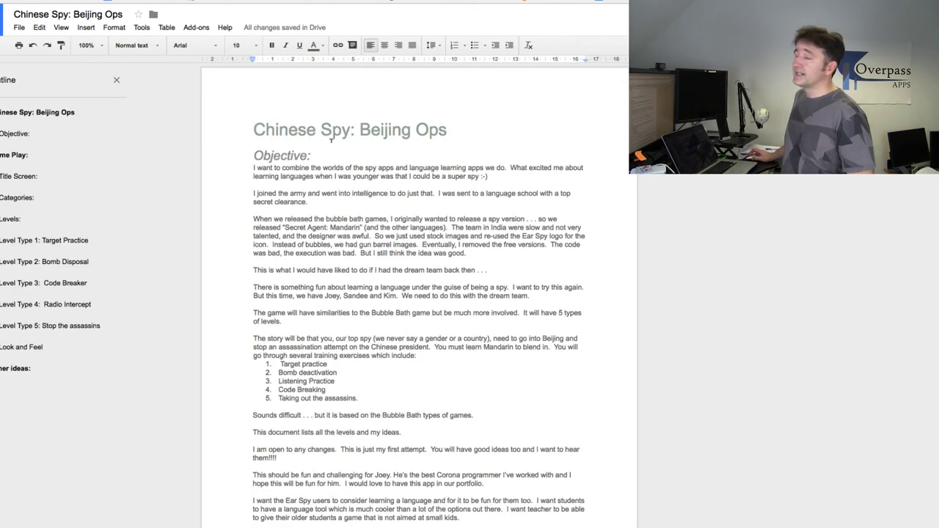
Read the Chinese Spy: Beijing Ops spec from the Objective through Game Play to the Title Screen and Categories sketches.
scroll(331, 140, down, 3)
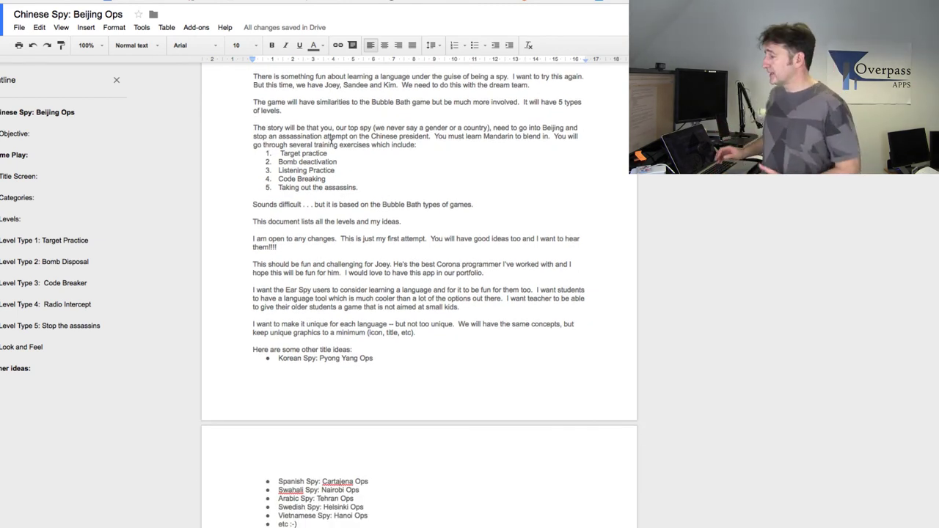
scroll(331, 141, down, 4)
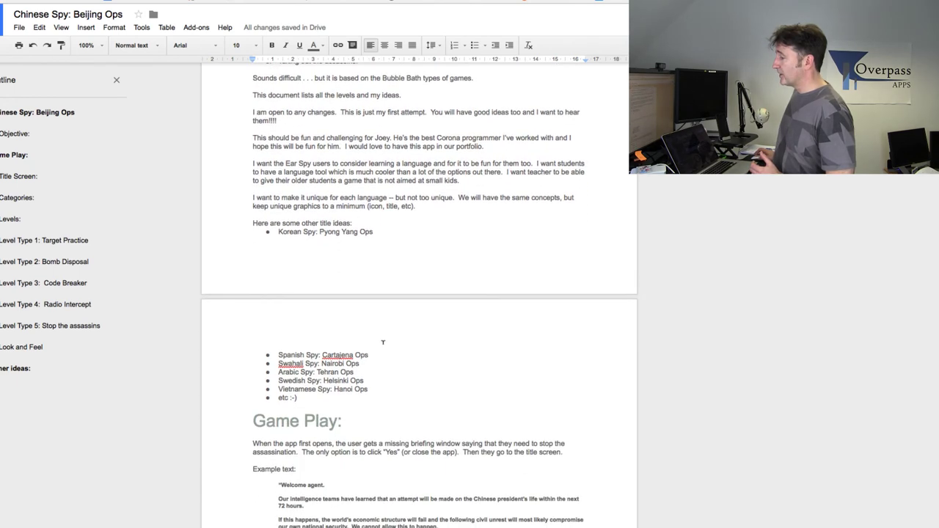
scroll(356, 365, down, 4)
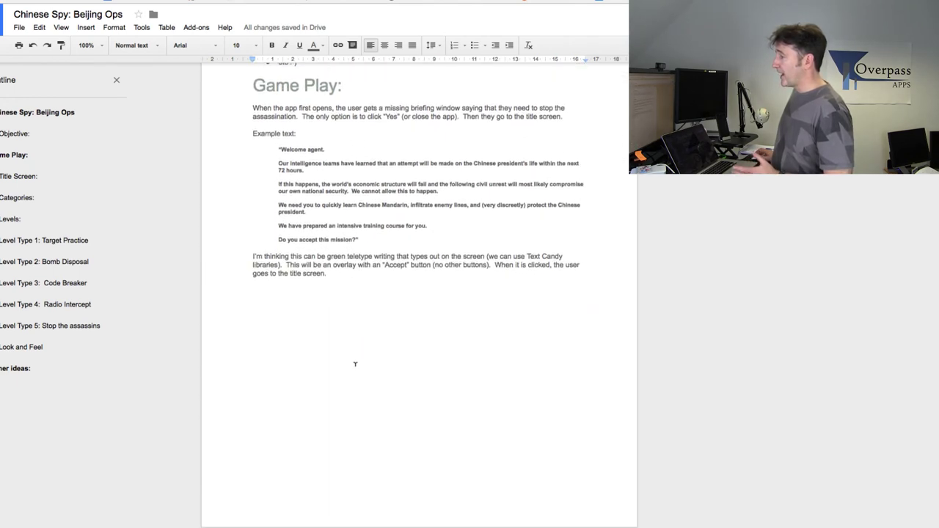
scroll(370, 232, down, 9)
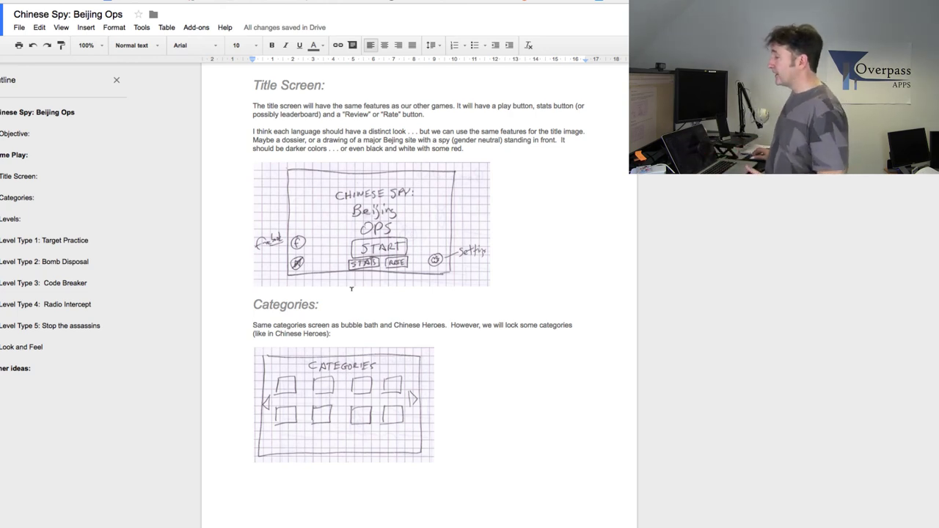
Review the Levels section, covering the map sketch, alternating level types, mission briefing texts with comments and the mission debrief example.
scroll(351, 288, down, 10)
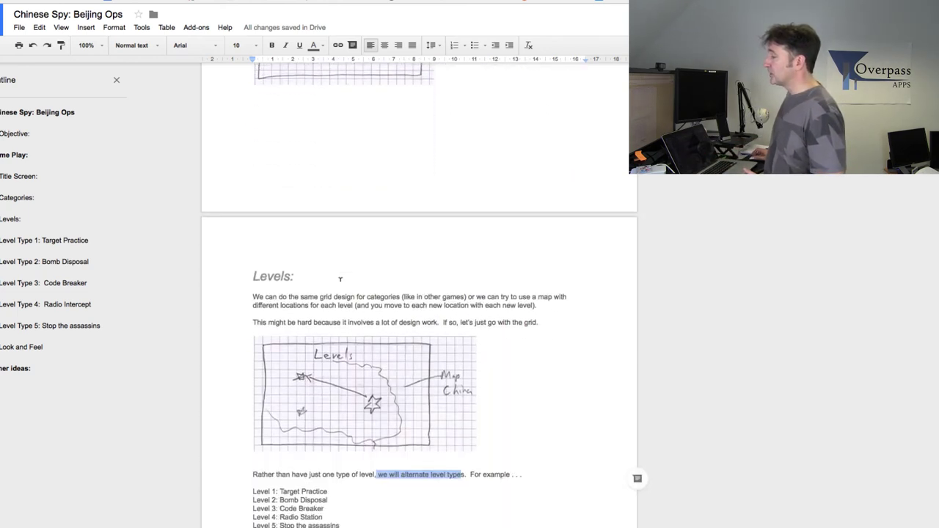
scroll(339, 279, down, 3)
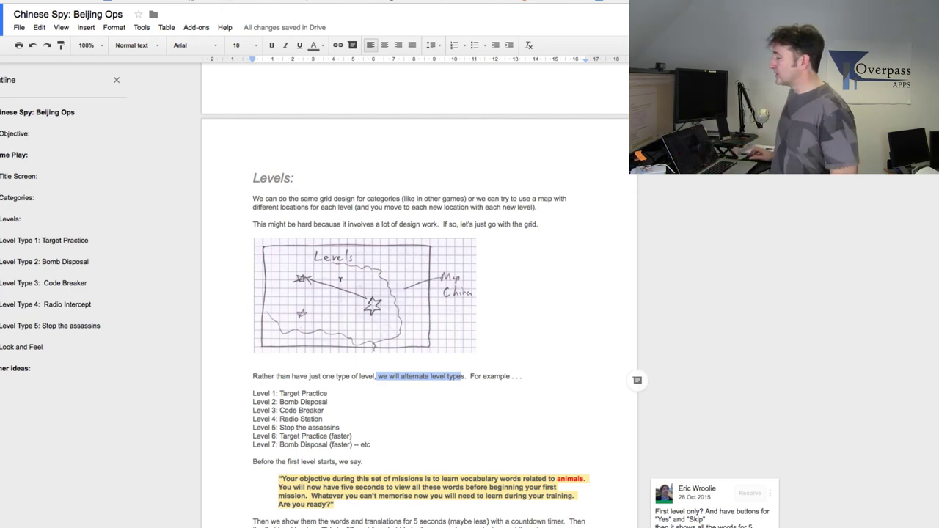
scroll(339, 280, down, 4)
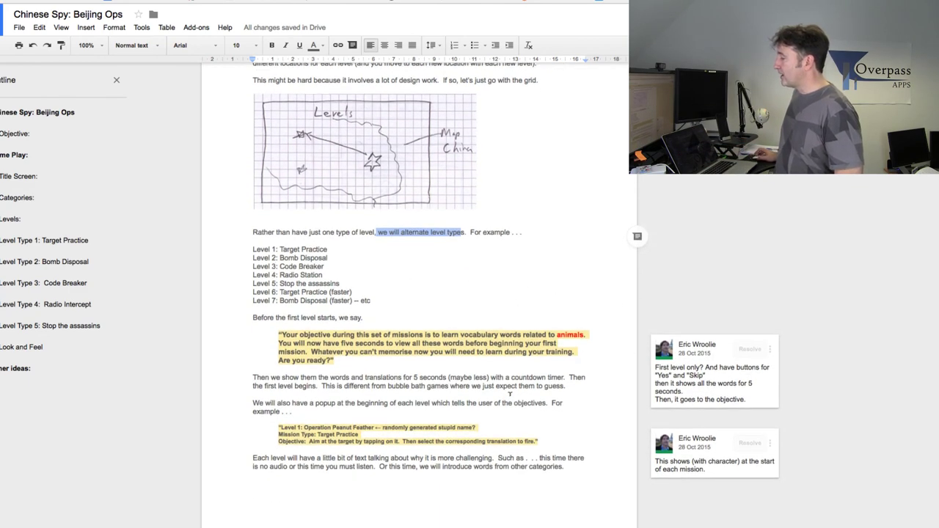
scroll(510, 394, down, 7)
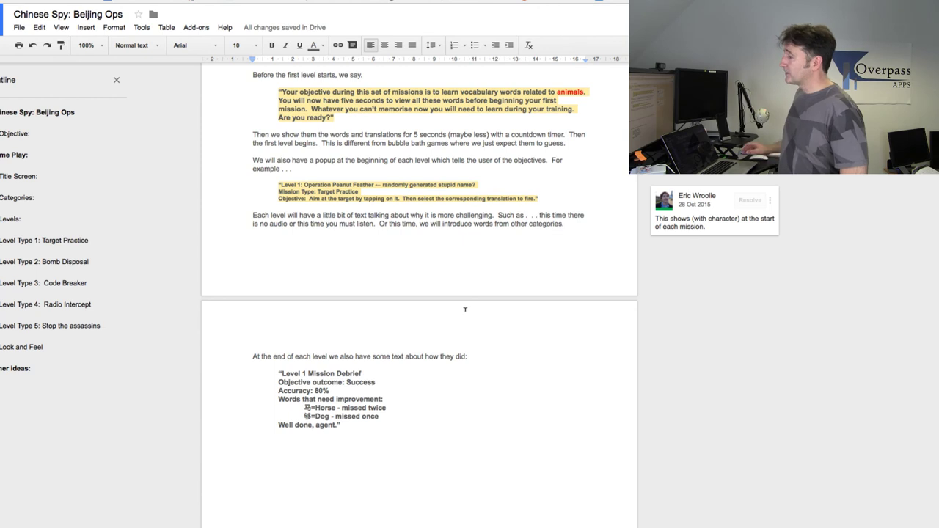
scroll(464, 309, down, 15)
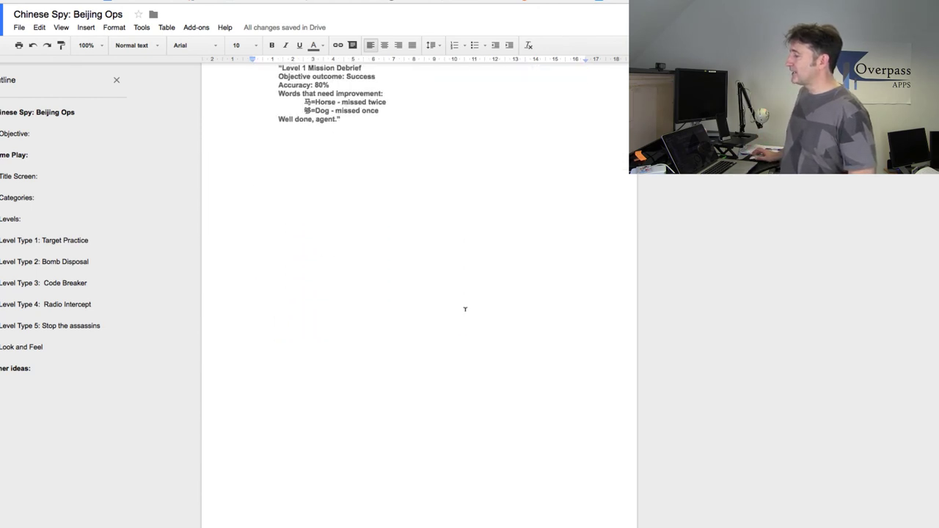
Look through the five level type descriptions and sketches, from Target Practice to Stop the assassins, ending at Look and Feel.
scroll(465, 311, down, 3)
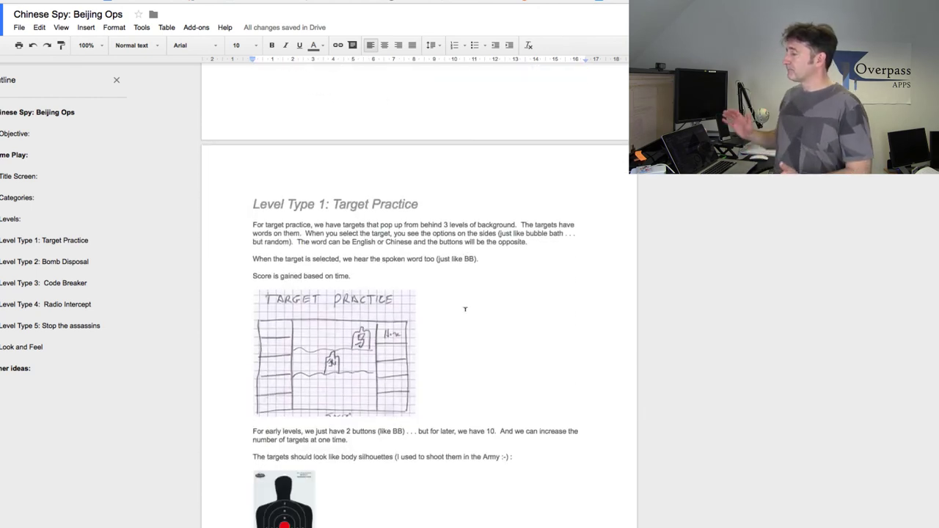
scroll(464, 309, down, 20)
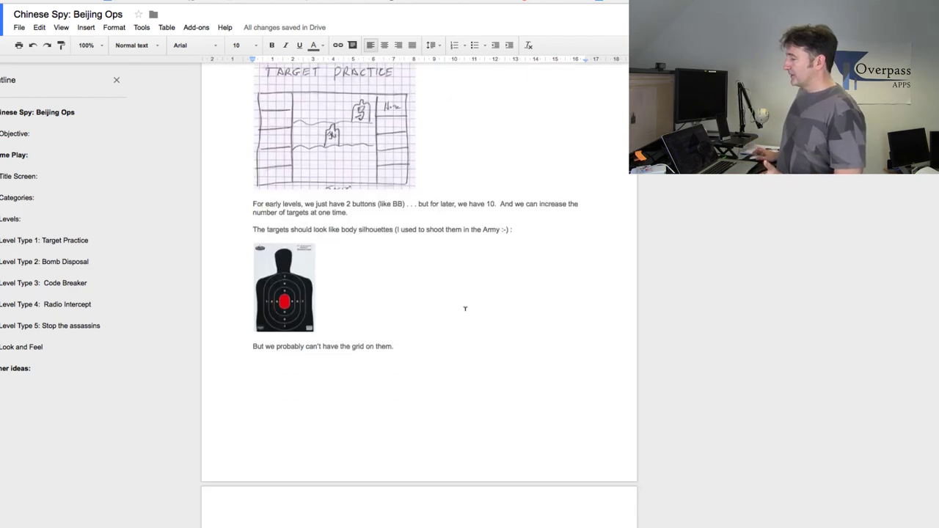
scroll(465, 310, down, 20)
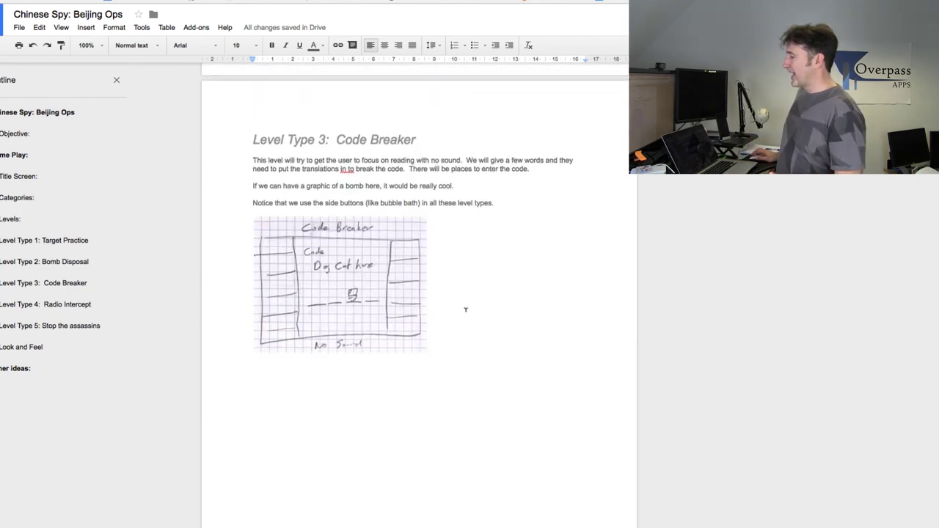
scroll(465, 310, down, 20)
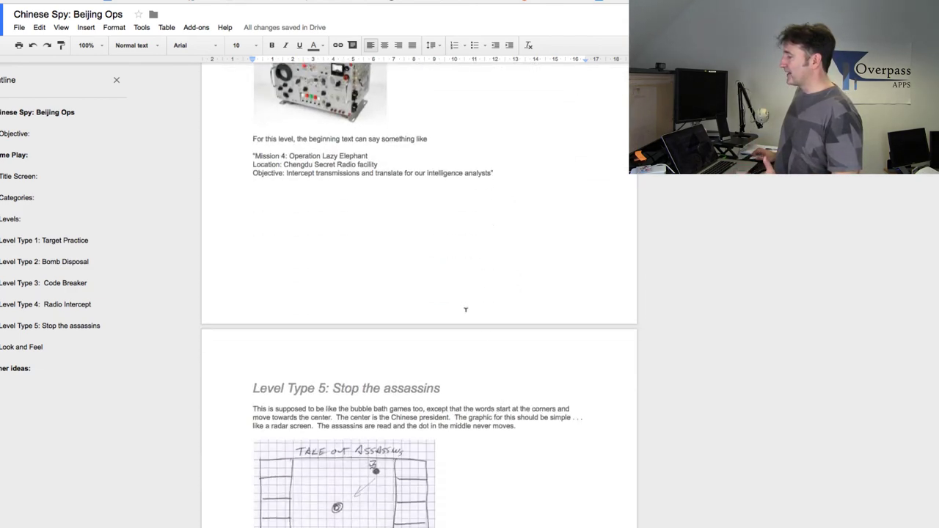
scroll(465, 310, down, 5)
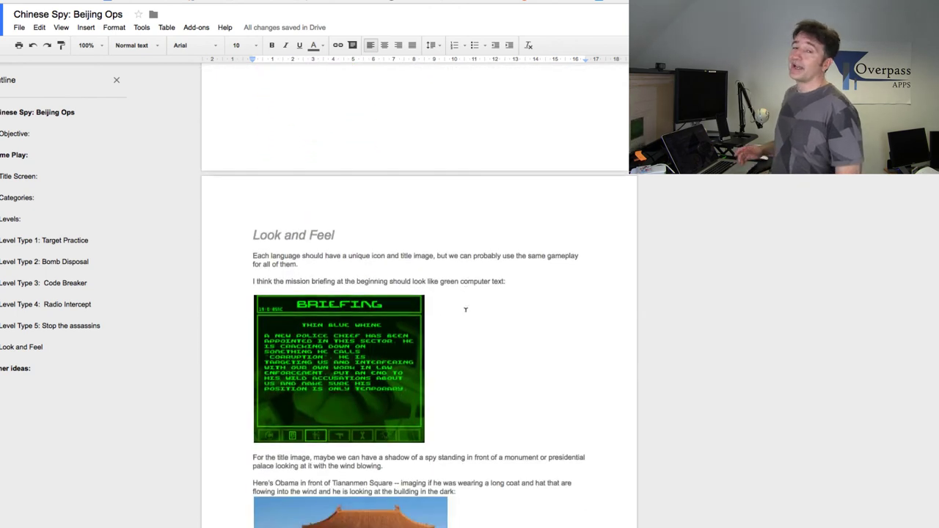